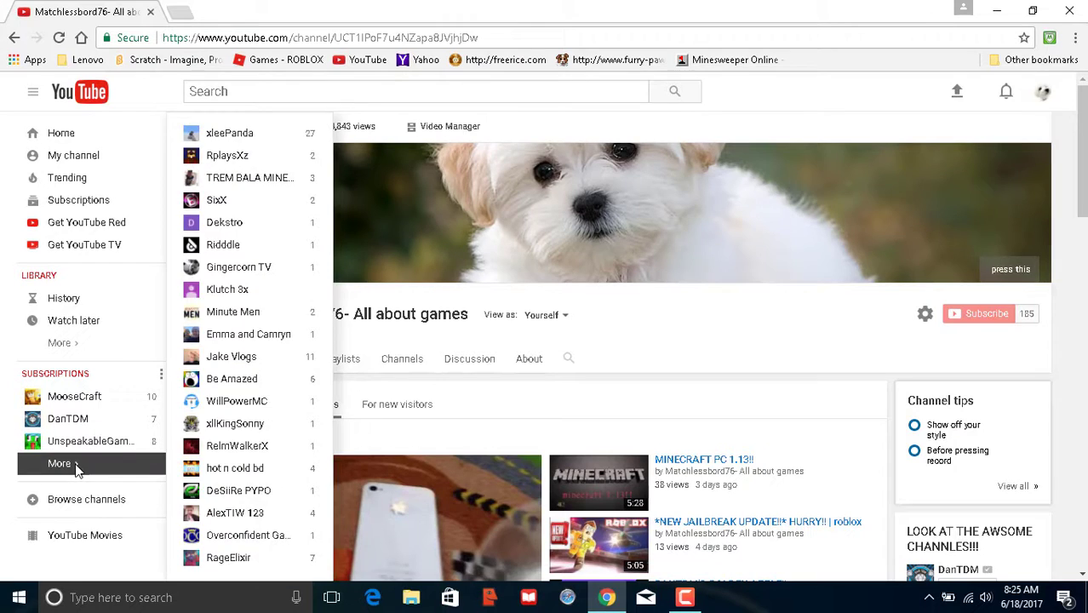
Step: Expand the full Subscriptions list beside the Matchlessbord76 gaming channel page
left_click(64, 463)
left_click(223, 498)
left_click(122, 469)
Step: Open RplaysXz, highlight its subscriber count, then move on to DanTDM's channel
left_click(228, 155)
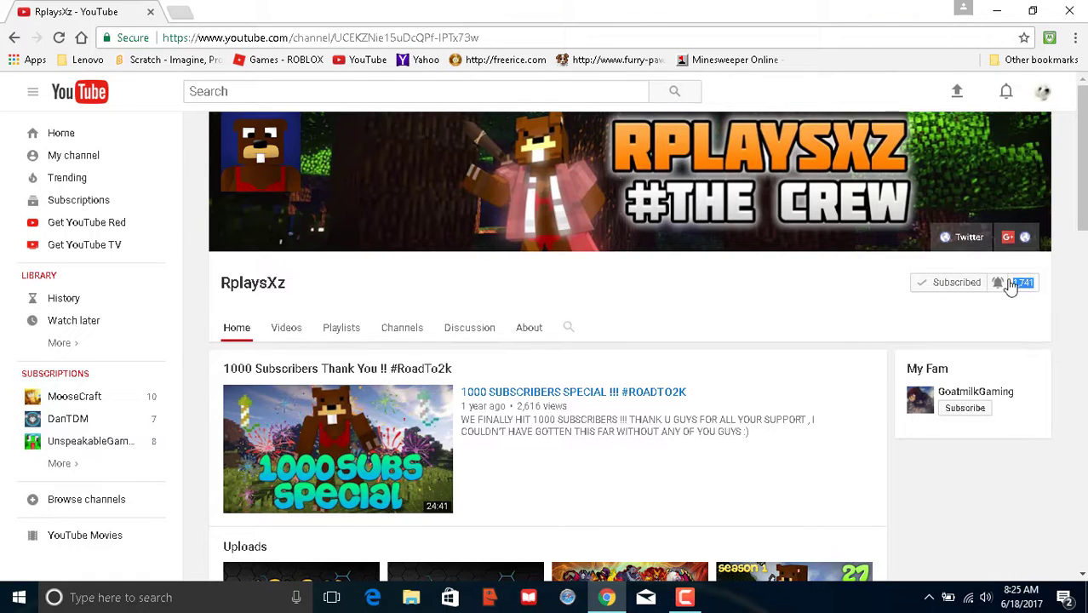
left_click_drag(1011, 287, 990, 292)
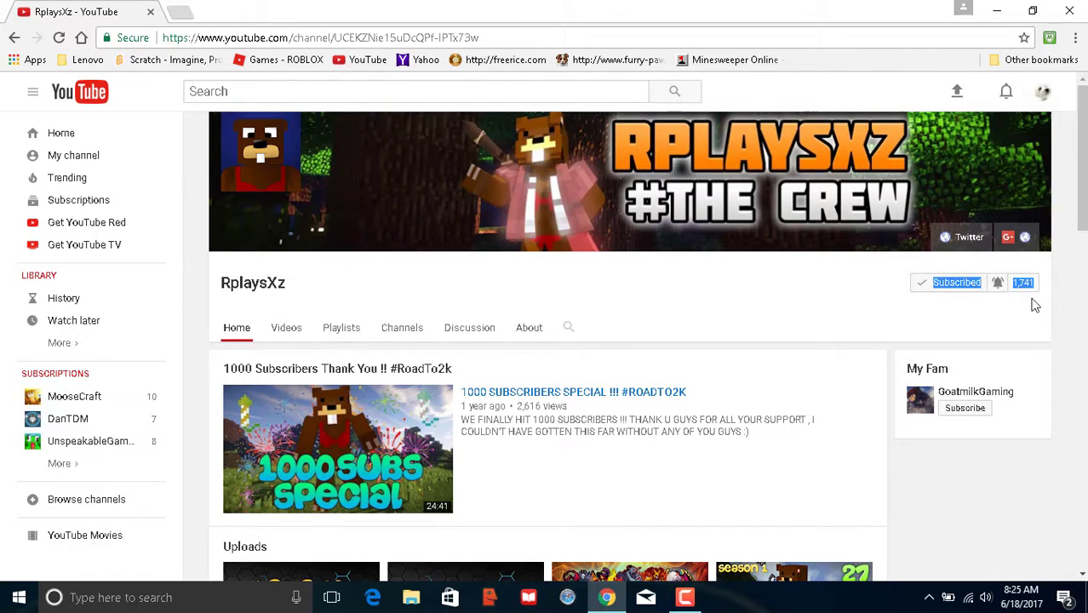
scroll(765, 320, "down", 5)
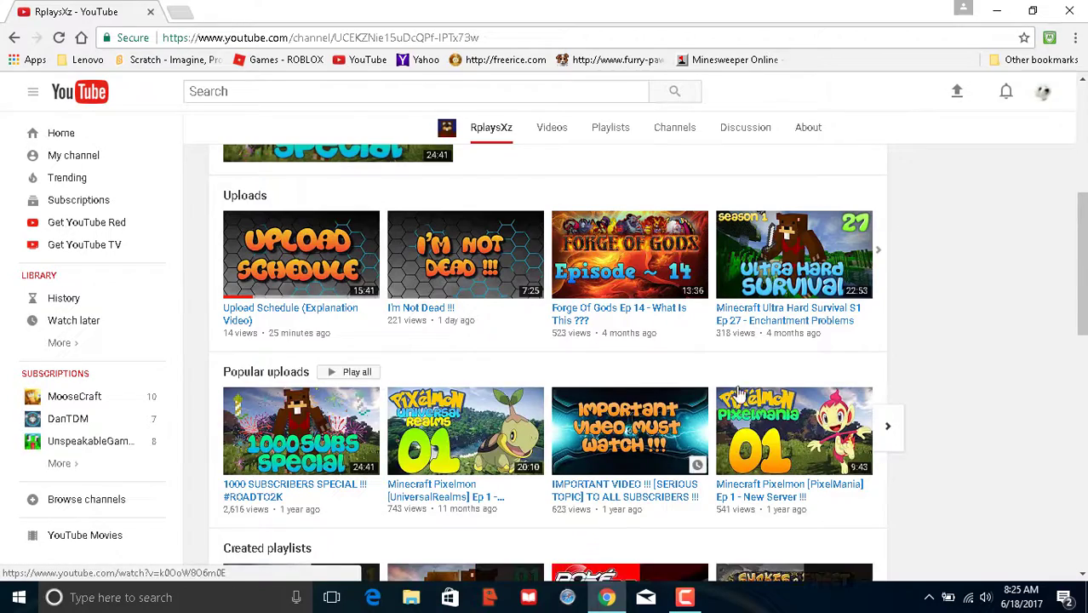
scroll(562, 366, "down", 3)
scroll(561, 366, "up", 3)
scroll(562, 366, "up", 2)
scroll(766, 323, "up", 4)
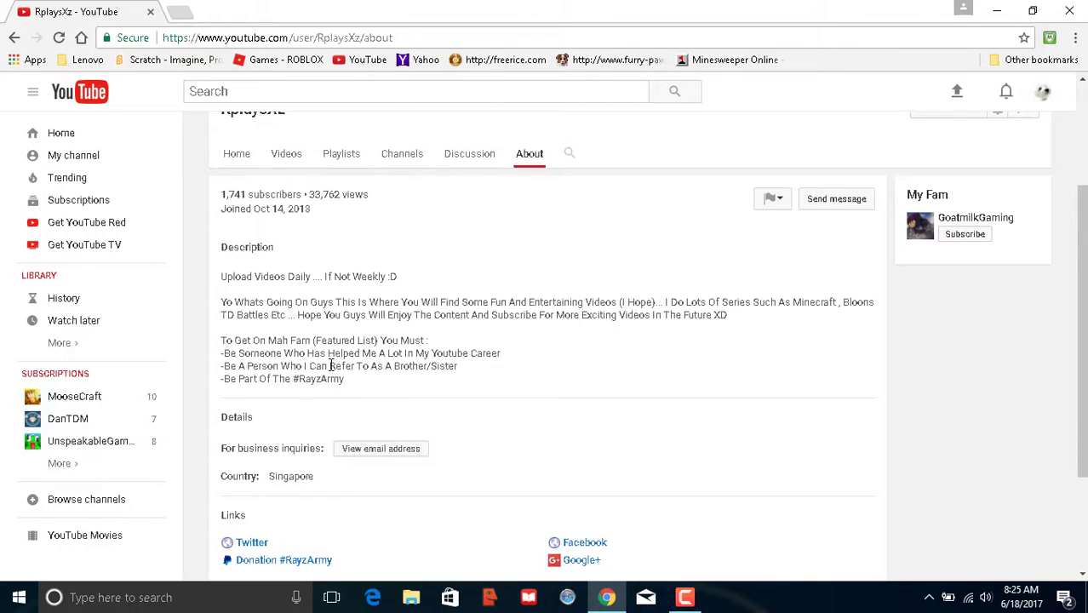
left_click(106, 419)
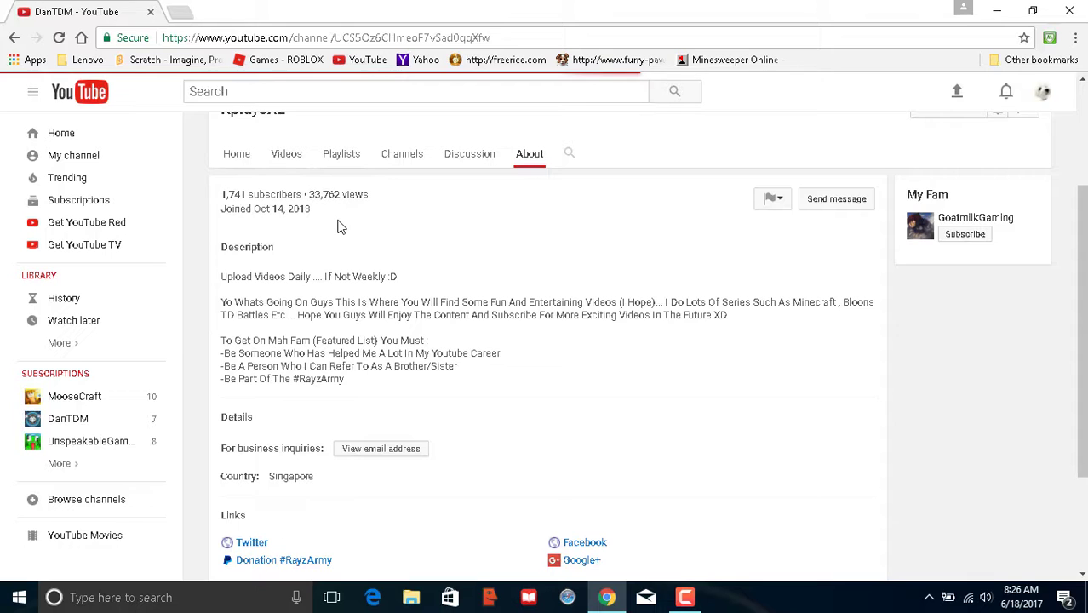
scroll(527, 401, "down", 2)
scroll(541, 408, "down", 3)
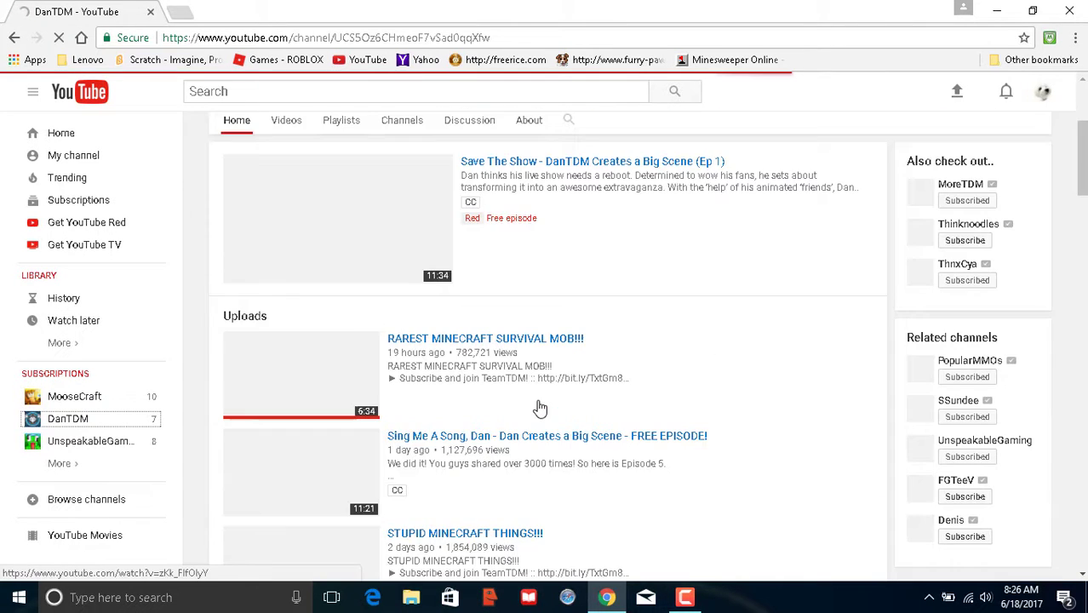
scroll(503, 380, "up", 5)
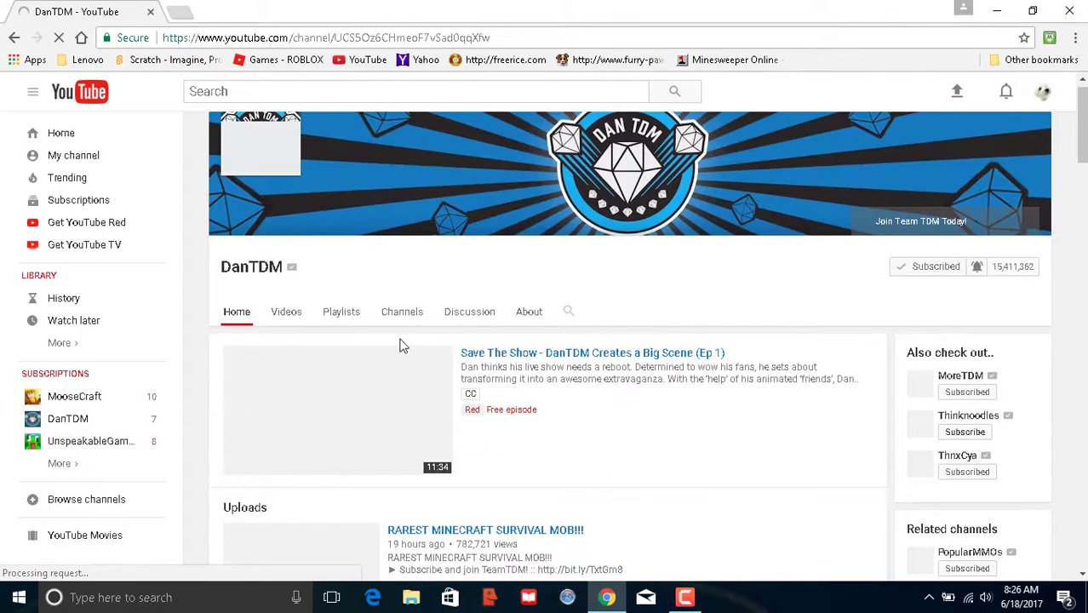
Step: Show DanTDM's About page and highlight the channel's subscriber count
left_click(530, 313)
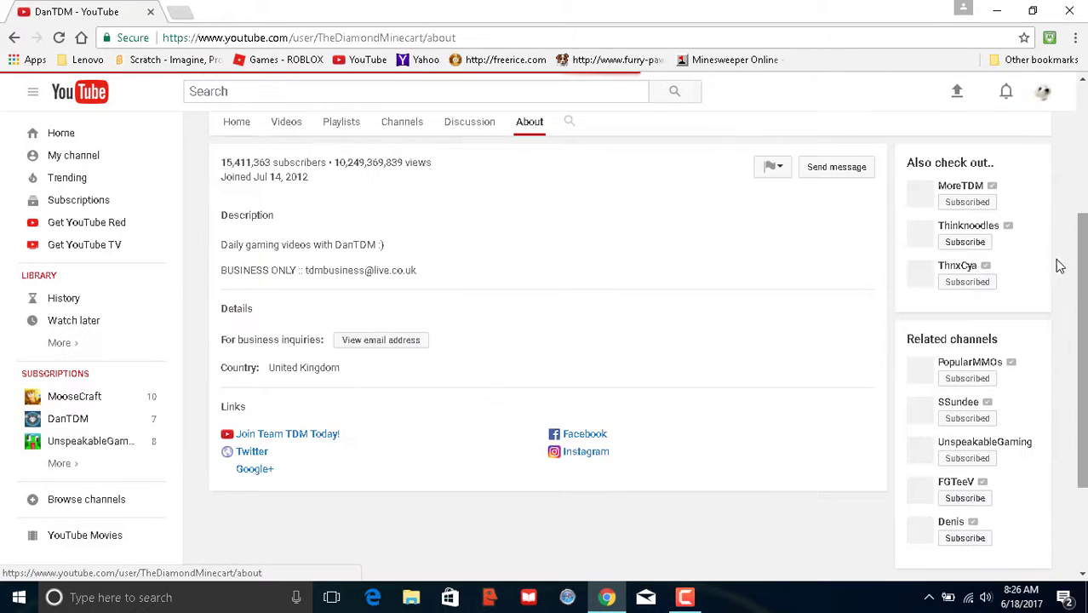
scroll(954, 255, "up", 3)
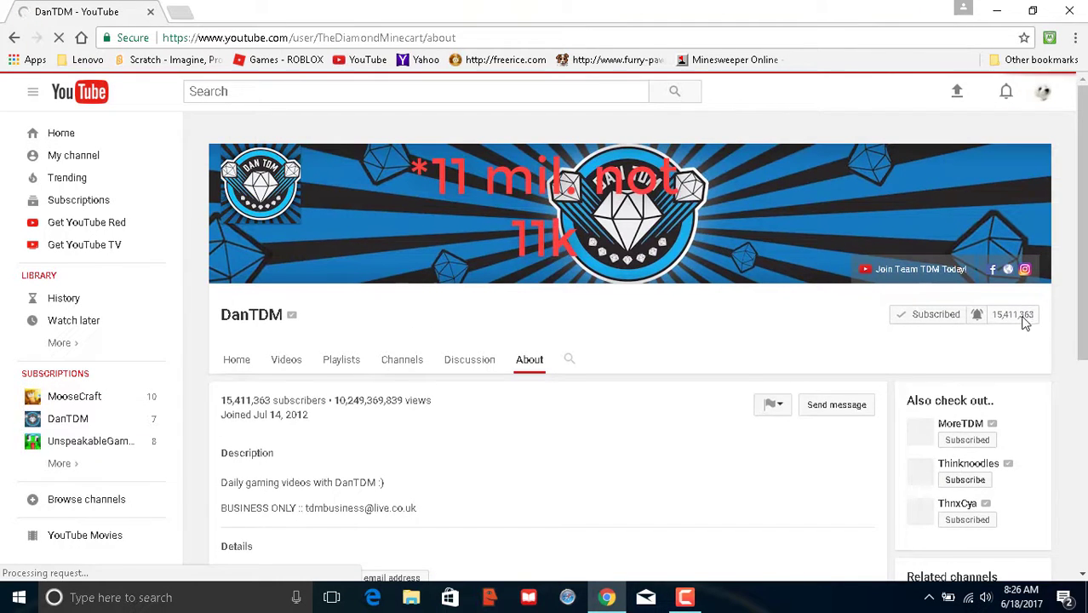
left_click_drag(987, 282, 1043, 281)
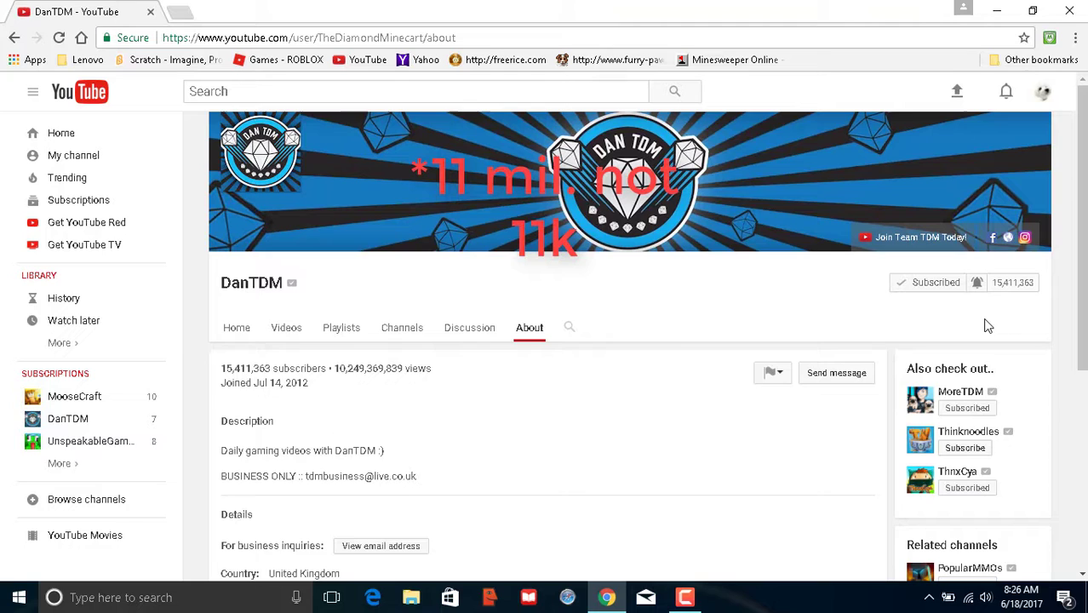
scroll(374, 366, "down", 3)
scroll(375, 366, "down", 2)
scroll(375, 366, "up", 2)
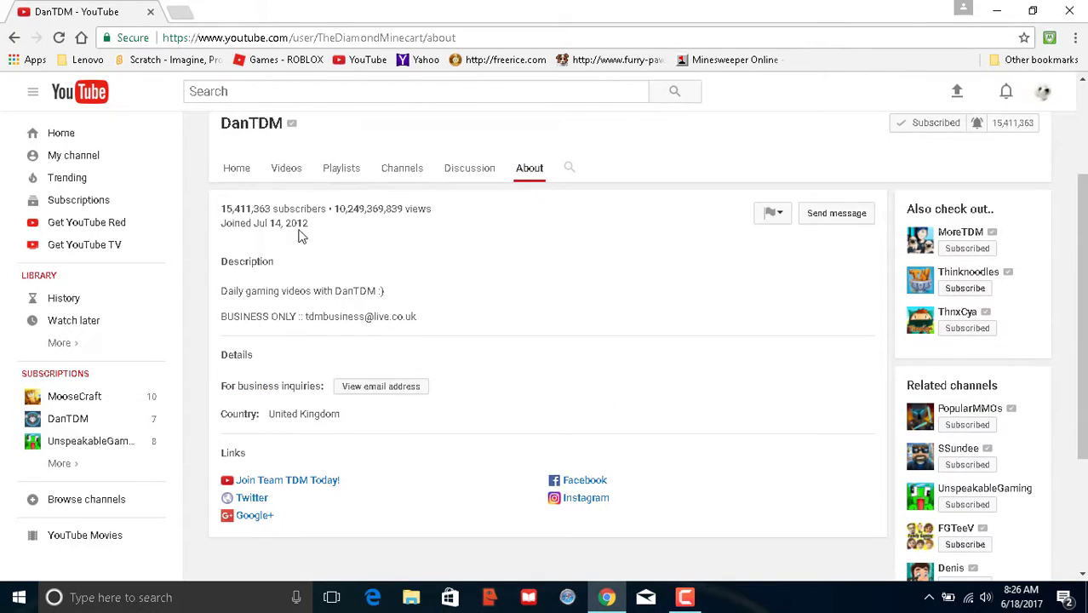